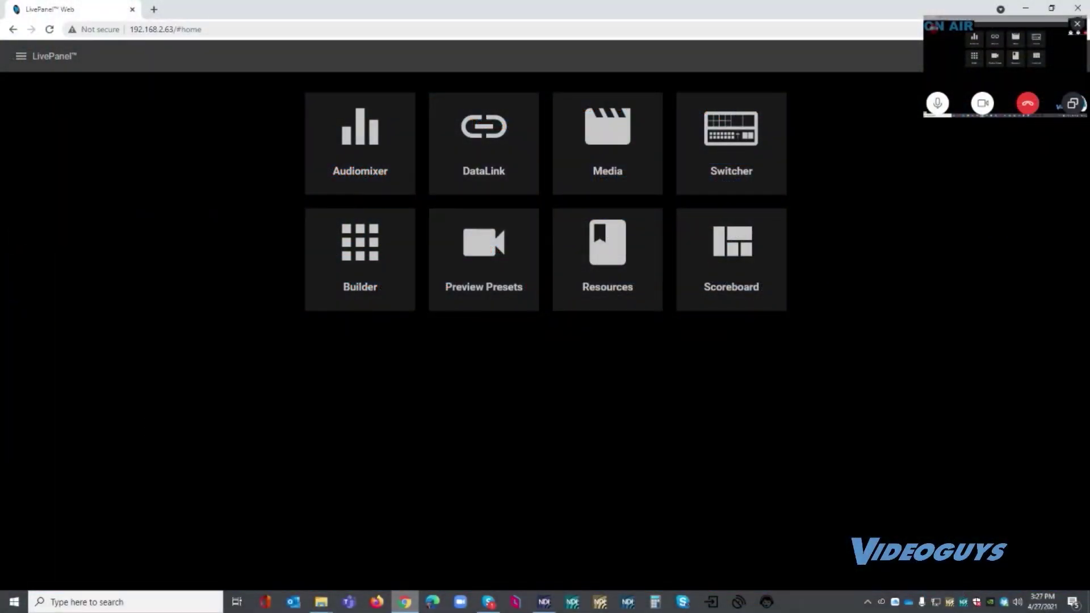
Open the Audiomixer from the LivePanel home page at 192.168.2.63 to view the channel levels
{"action": "left_click", "coordinate": [165, 29]}
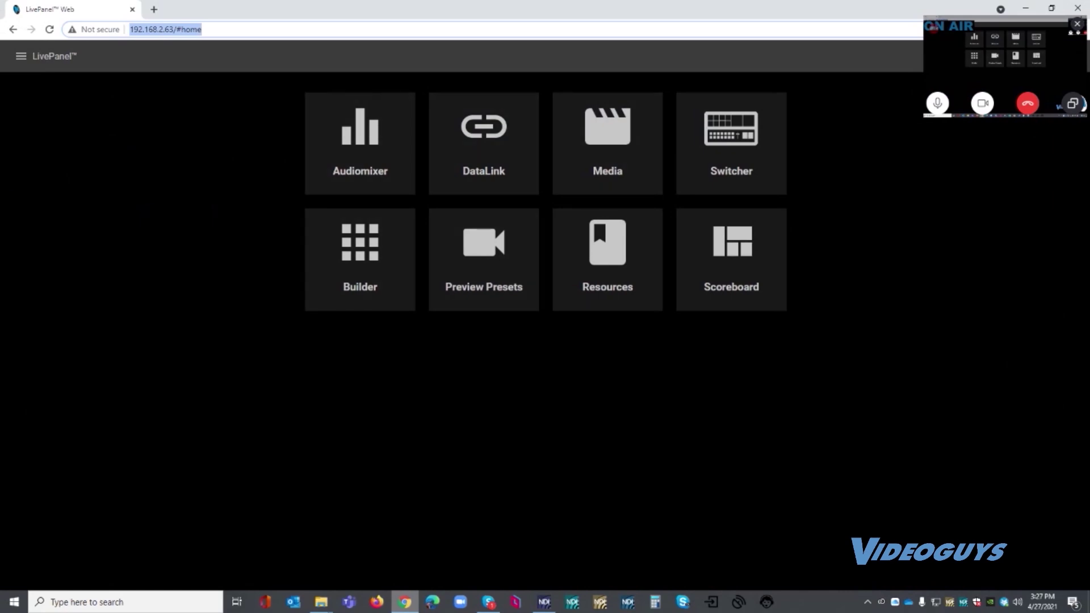
{"action": "left_click", "coordinate": [360, 143]}
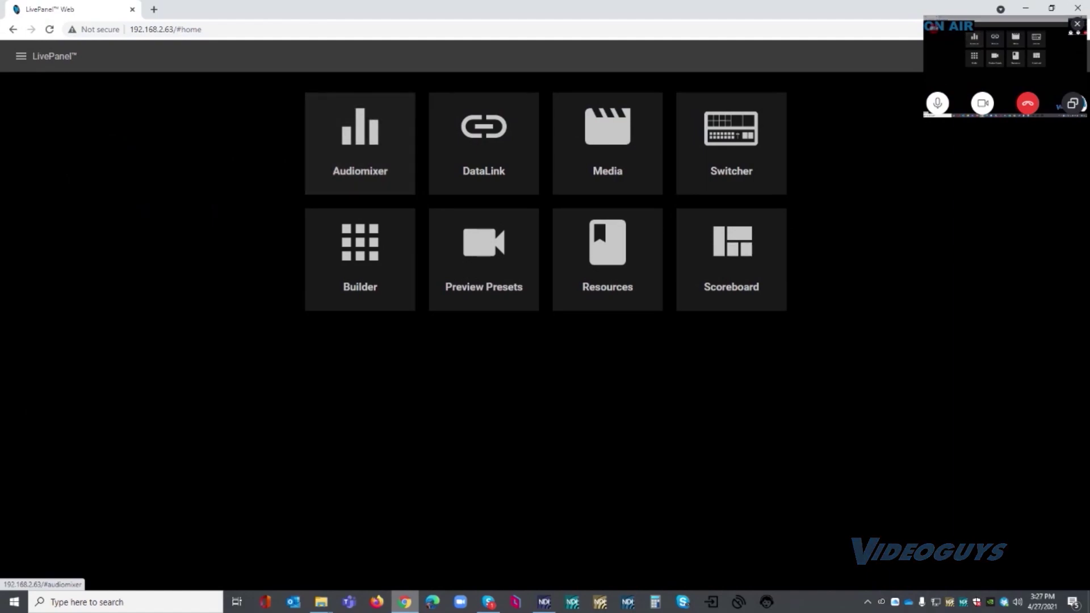
{"action": "left_click", "coordinate": [360, 134]}
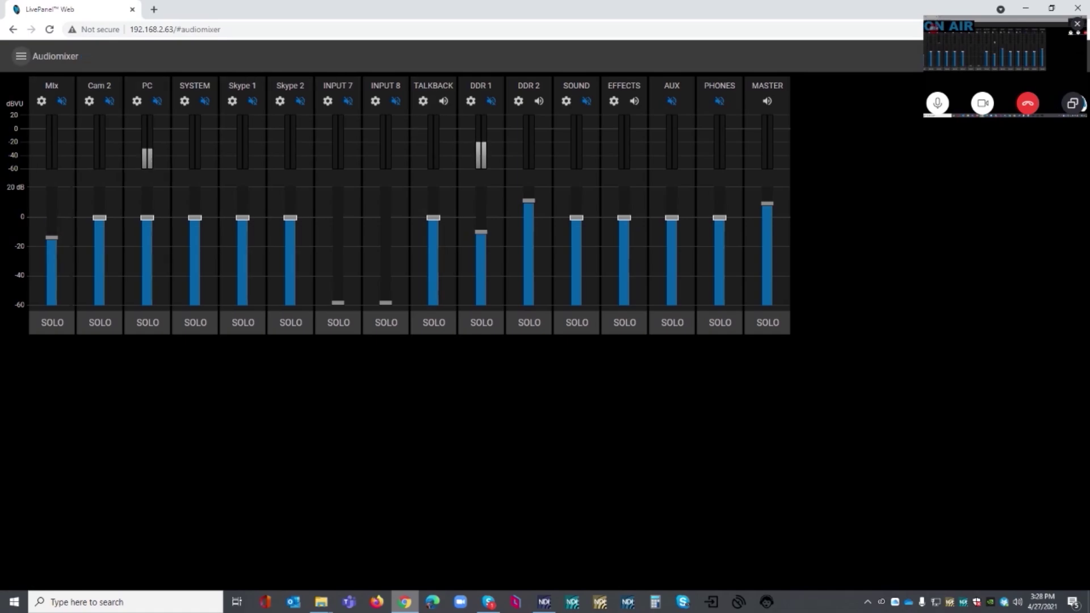
Open the Media page and look through the DDR 1, GFX 2, DDR 2 and GFX 1 playlists
{"action": "left_click", "coordinate": [21, 56]}
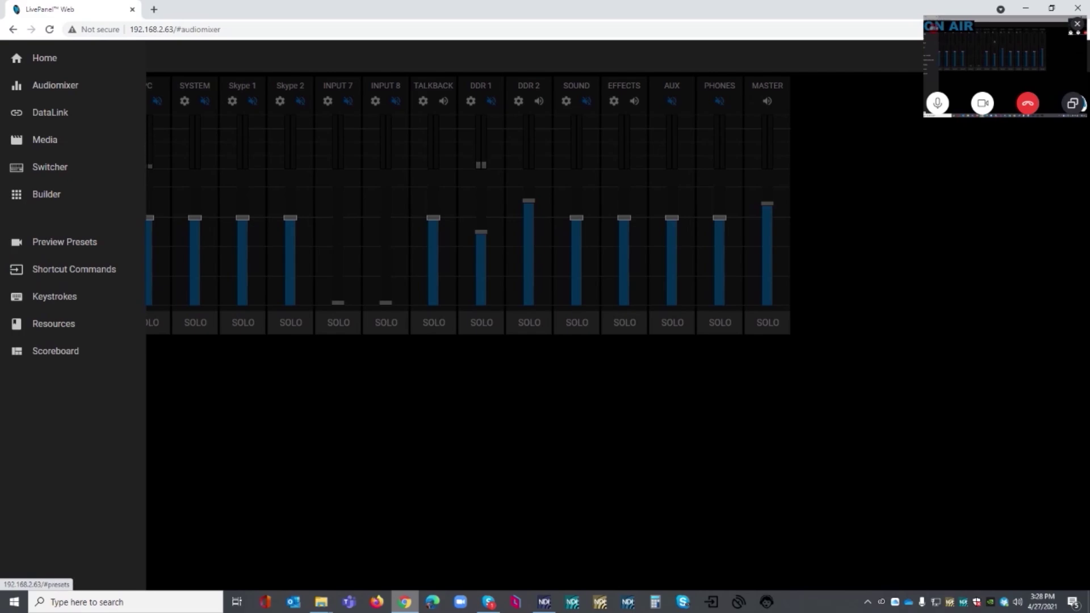
{"action": "left_click", "coordinate": [45, 139]}
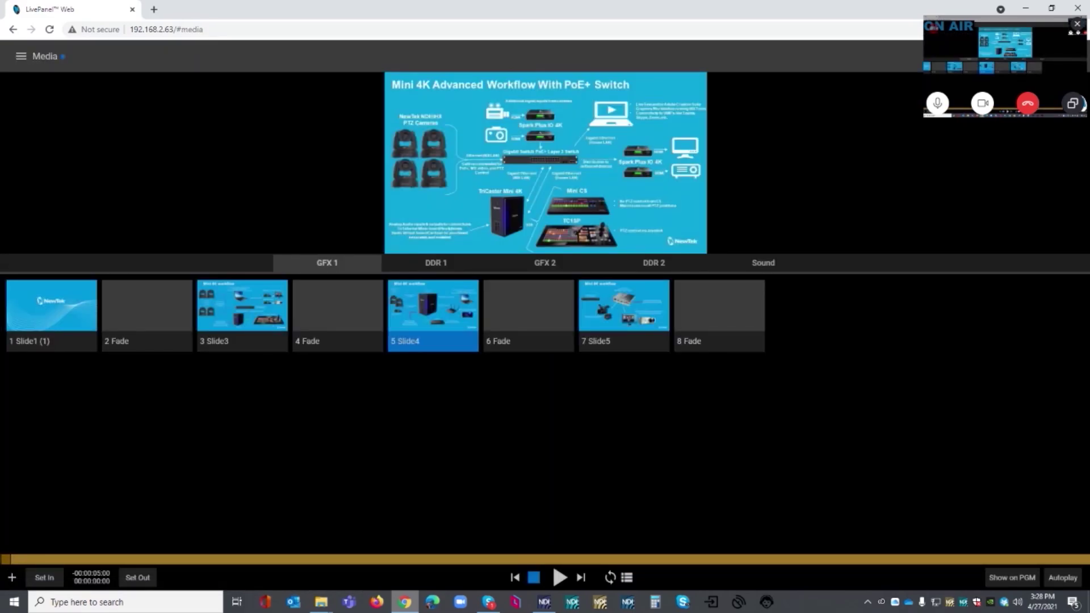
{"action": "left_click", "coordinate": [435, 262]}
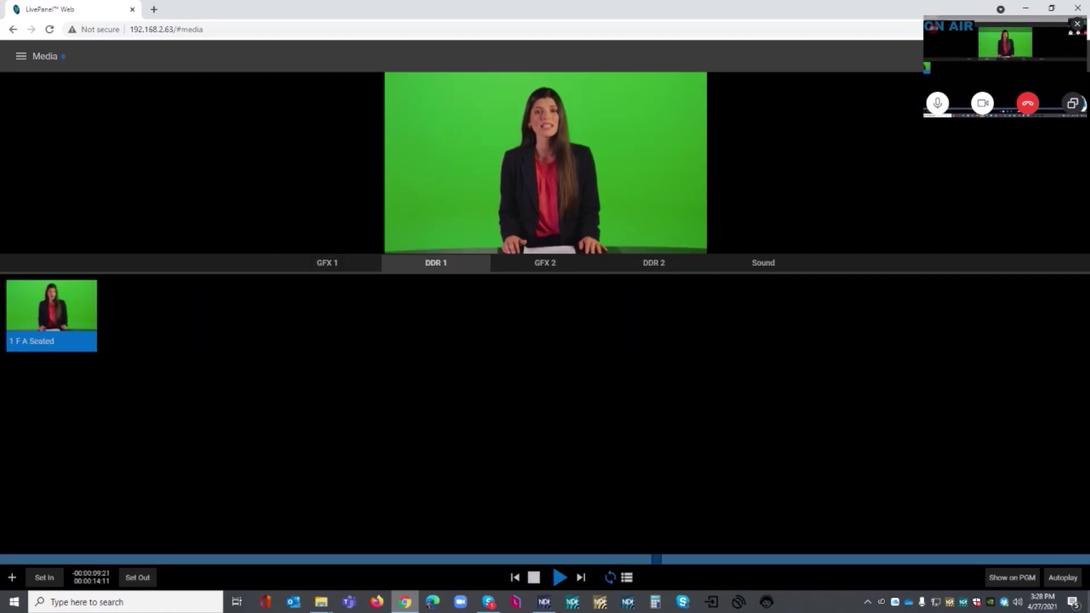
{"action": "left_click", "coordinate": [544, 262]}
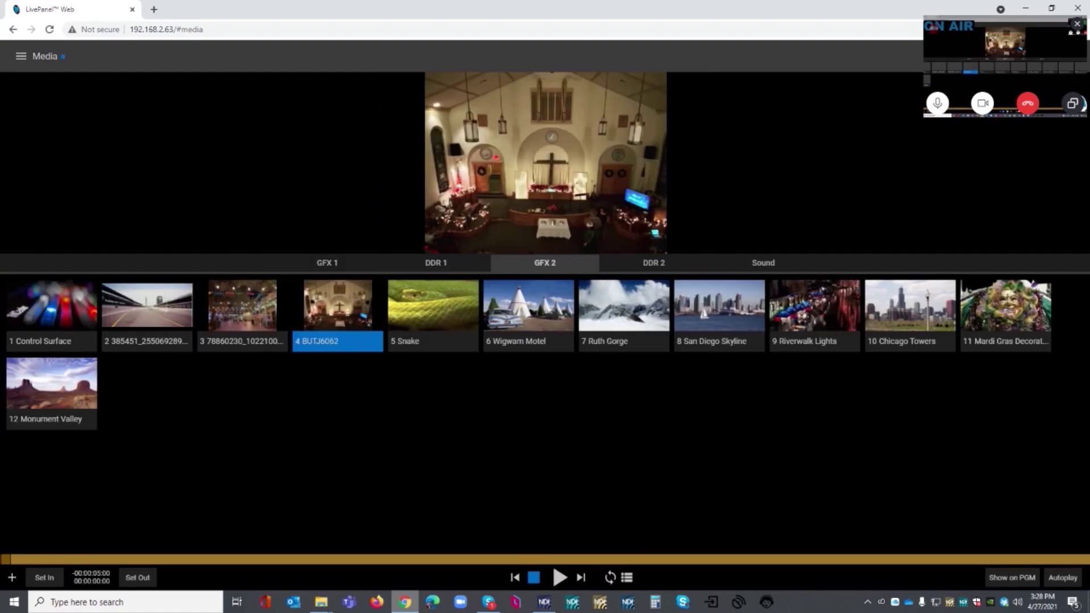
{"action": "left_click", "coordinate": [653, 262]}
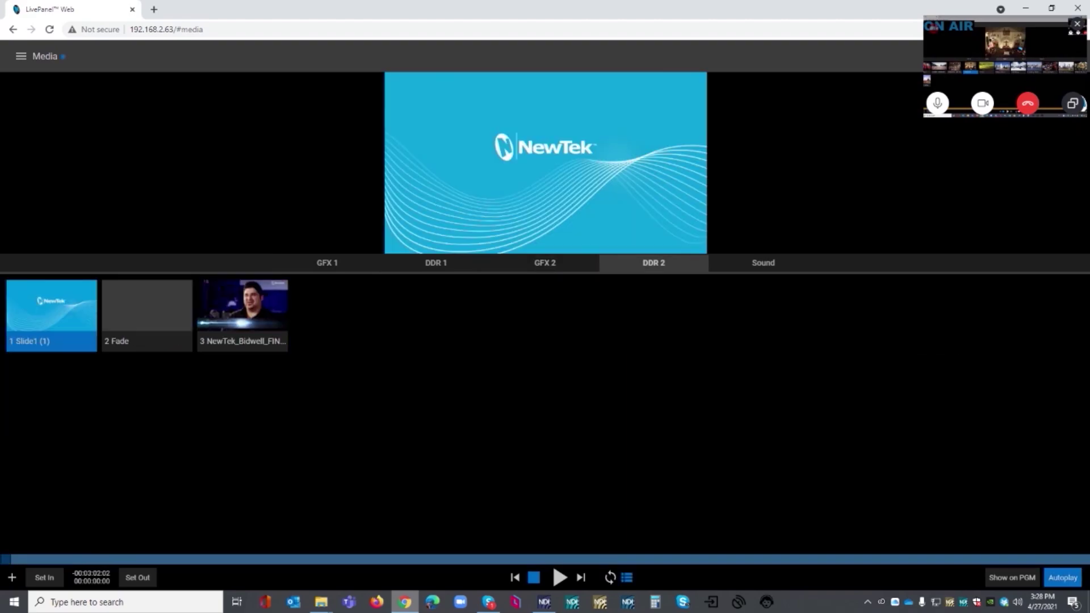
{"action": "left_click", "coordinate": [327, 262]}
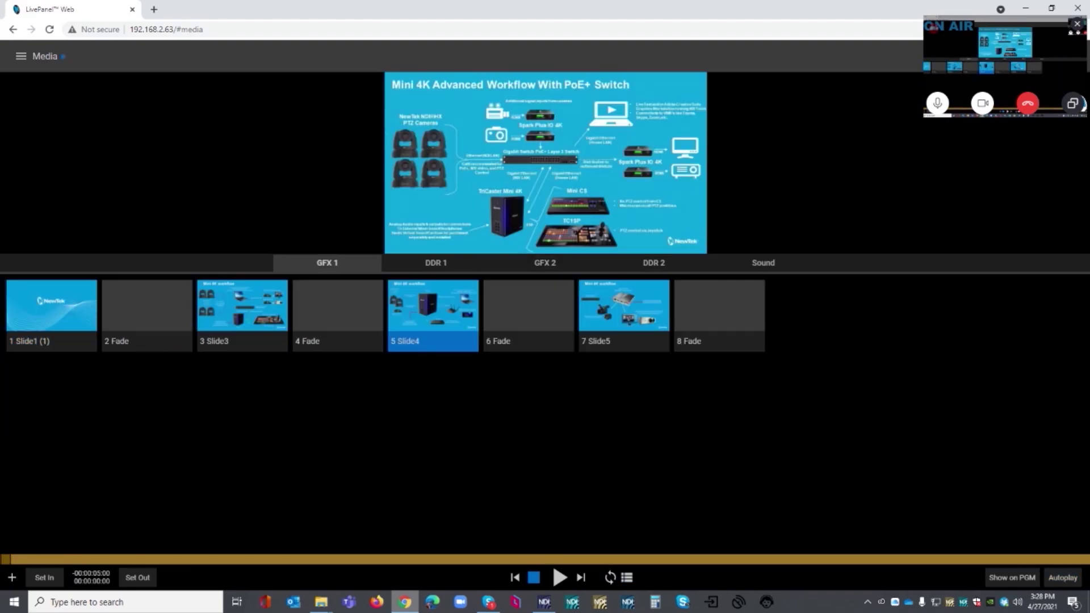
View the DataLink page with its key/value categories, followed by the Switcher page with its inputs
{"action": "left_click", "coordinate": [21, 55]}
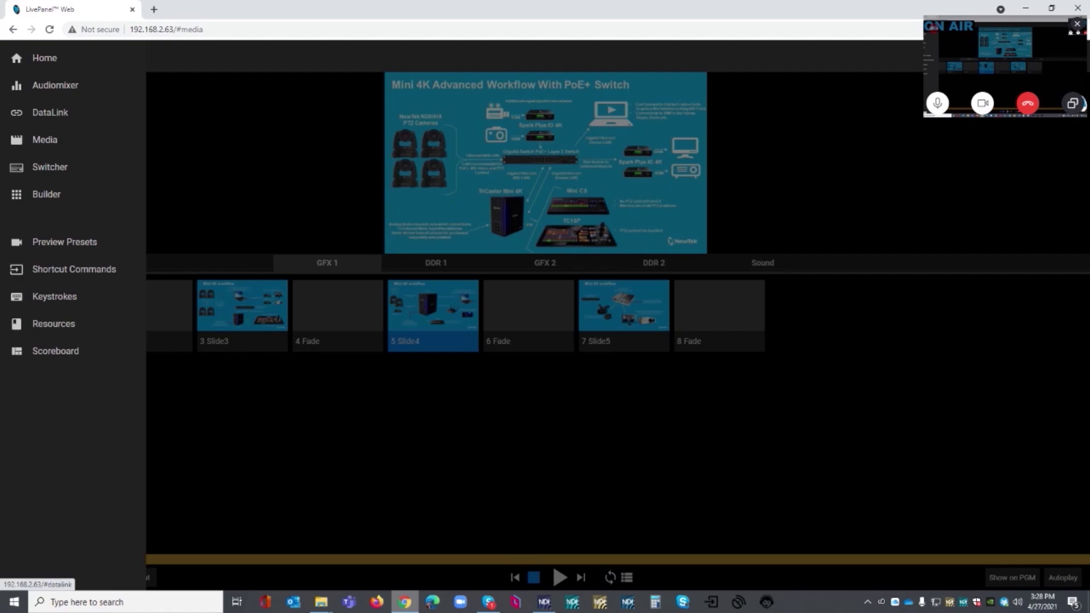
{"action": "left_click", "coordinate": [50, 112]}
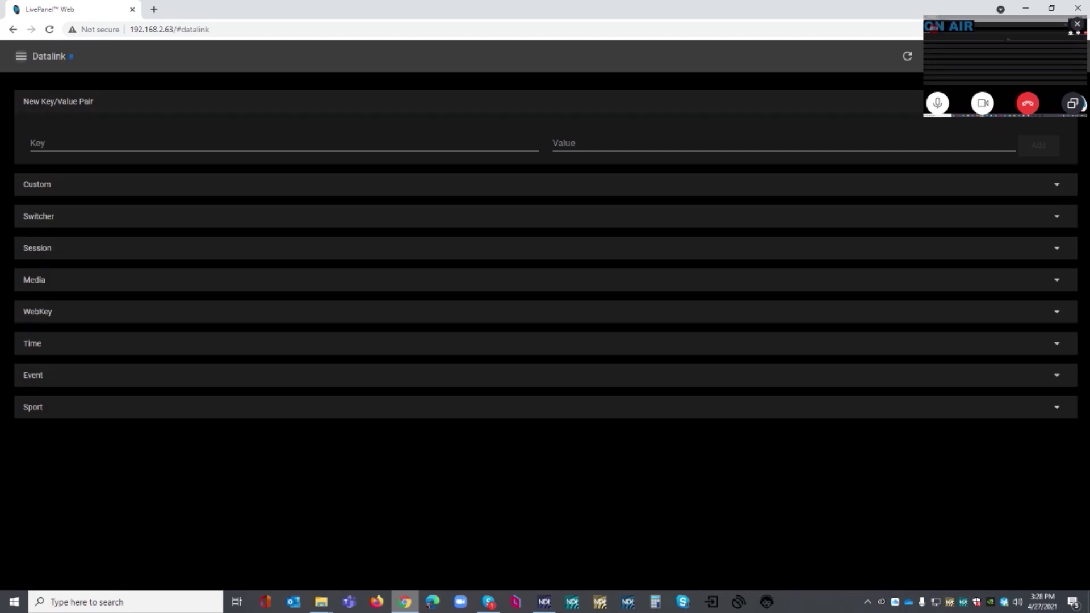
{"action": "left_click", "coordinate": [21, 55]}
{"action": "left_click", "coordinate": [50, 167]}
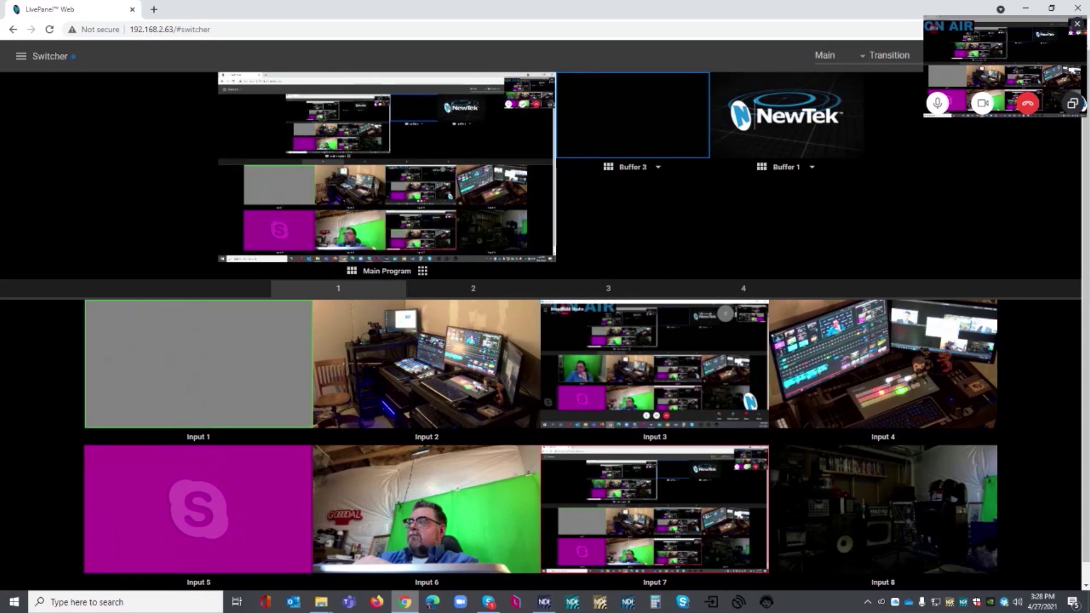
Open the Builder page and put M/E 2 - Host and M/E 3 - Virtual Sets on preview in turn
{"action": "left_click", "coordinate": [21, 56]}
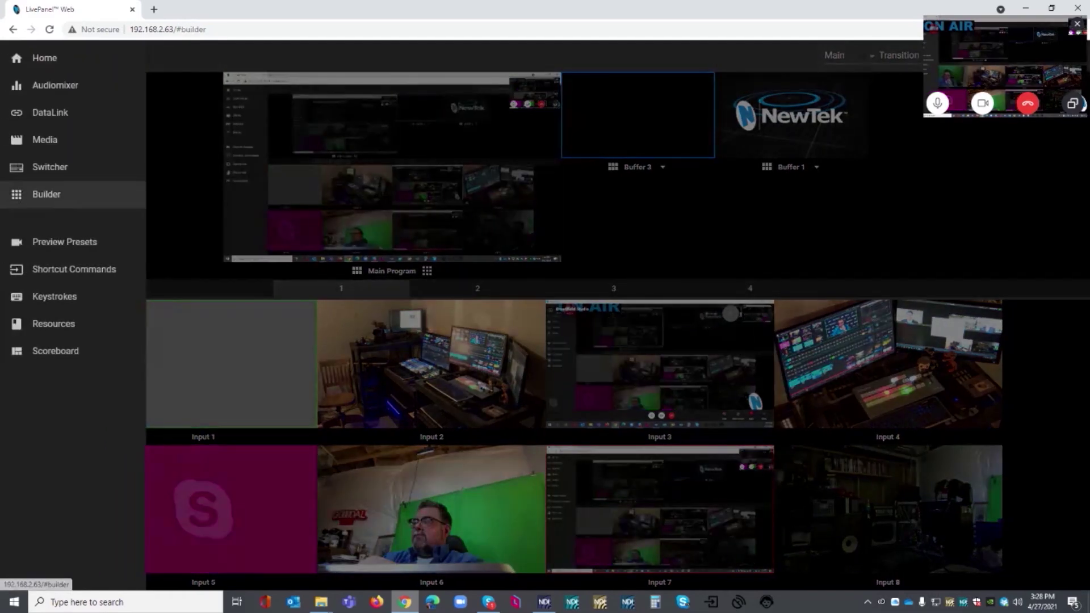
{"action": "left_click", "coordinate": [46, 194]}
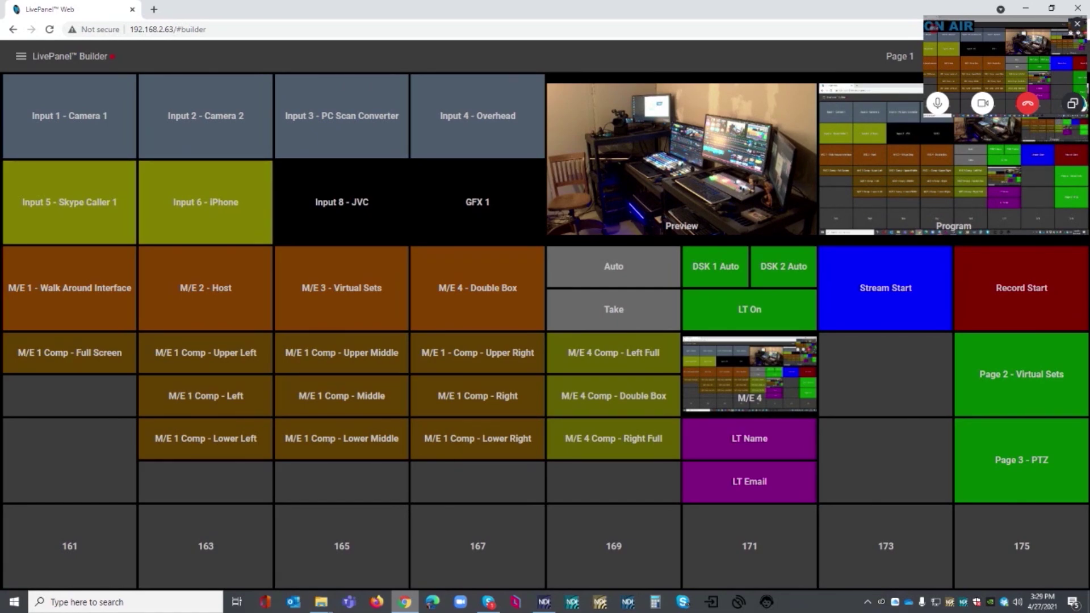
{"action": "left_click", "coordinate": [205, 288]}
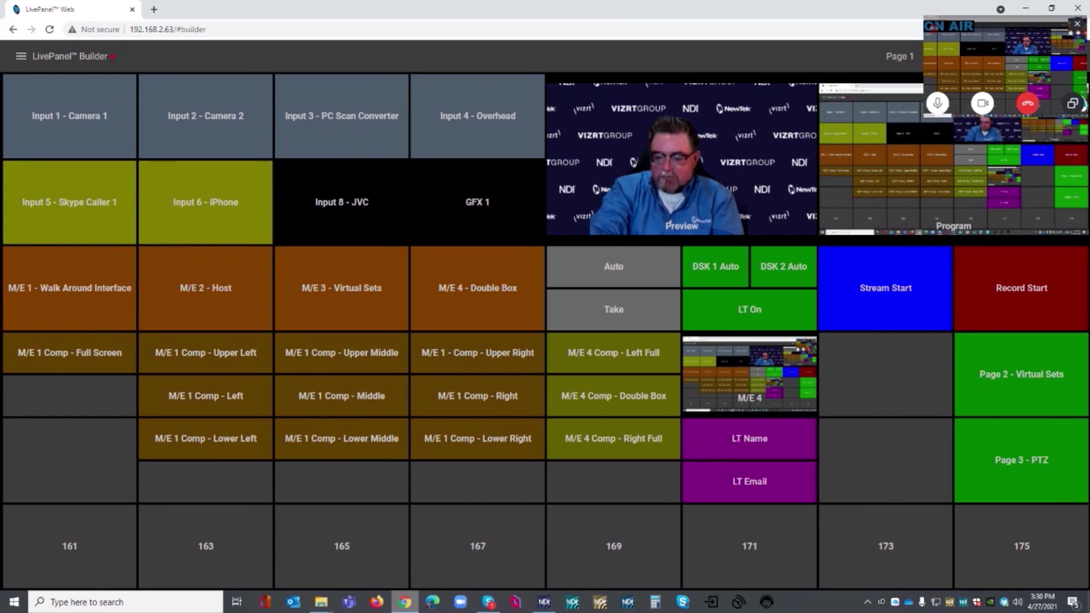
{"action": "left_click", "coordinate": [341, 288]}
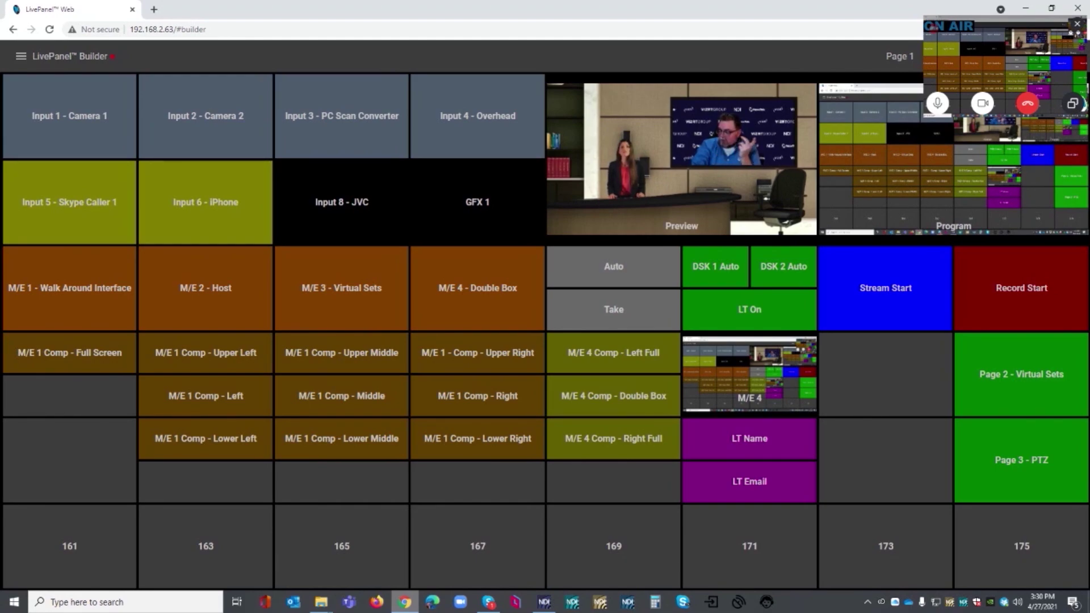
Switch to Page 3 - PTZ and recall the Camera 4 presets Shot 7 and Shot 6 - Mini CS
{"action": "left_click", "coordinate": [1021, 459]}
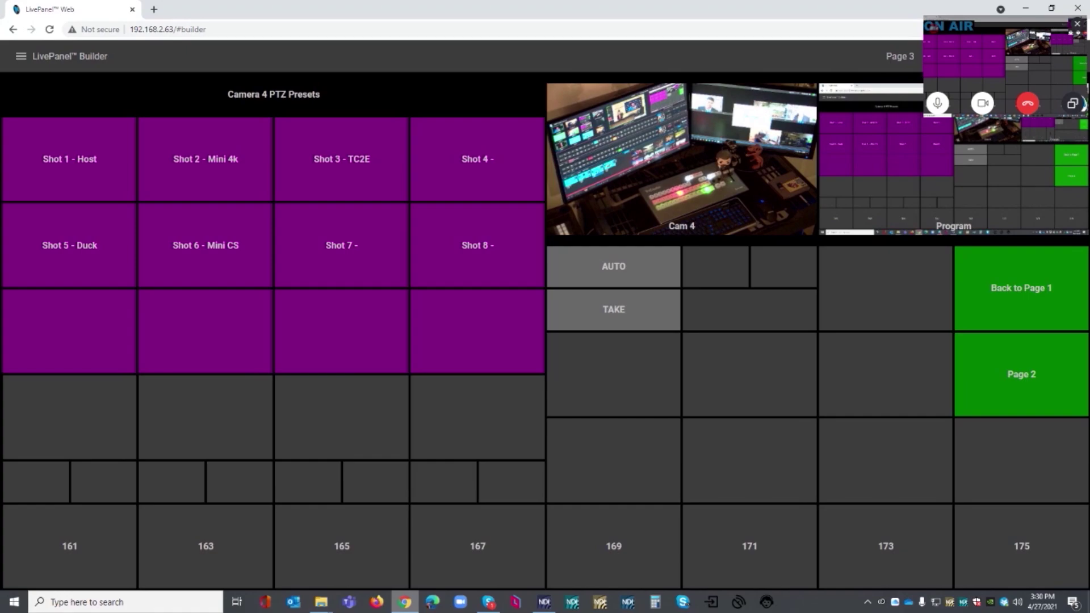
{"action": "left_click", "coordinate": [341, 246]}
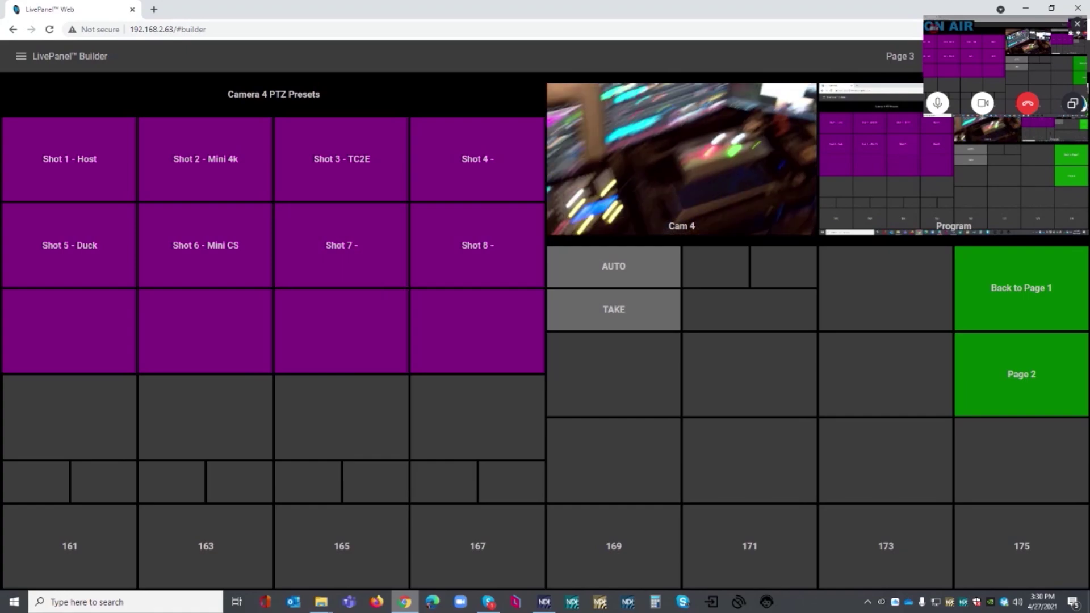
{"action": "left_click", "coordinate": [205, 245]}
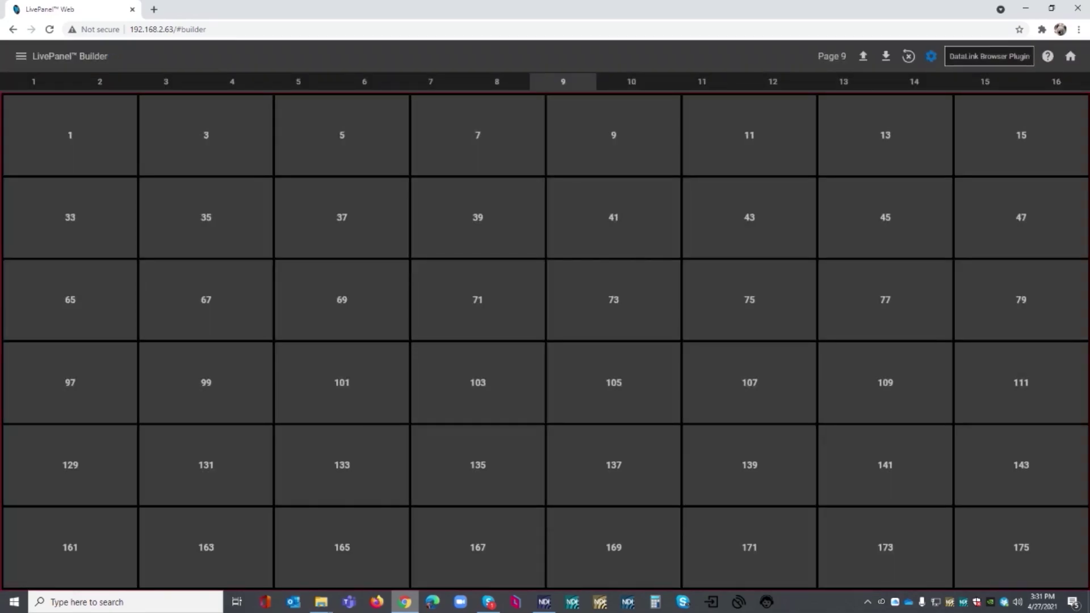
Open the trigger settings of button 37 on page 9 and try recording a down macro
{"action": "left_click", "coordinate": [341, 215]}
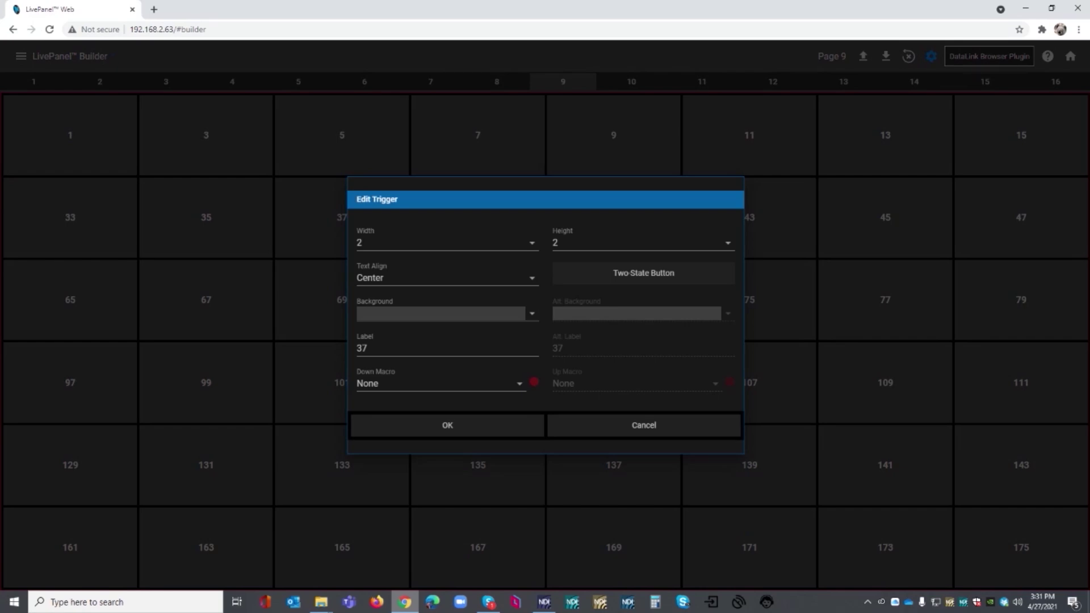
{"action": "left_click", "coordinate": [534, 381]}
{"action": "left_click", "coordinate": [503, 382]}
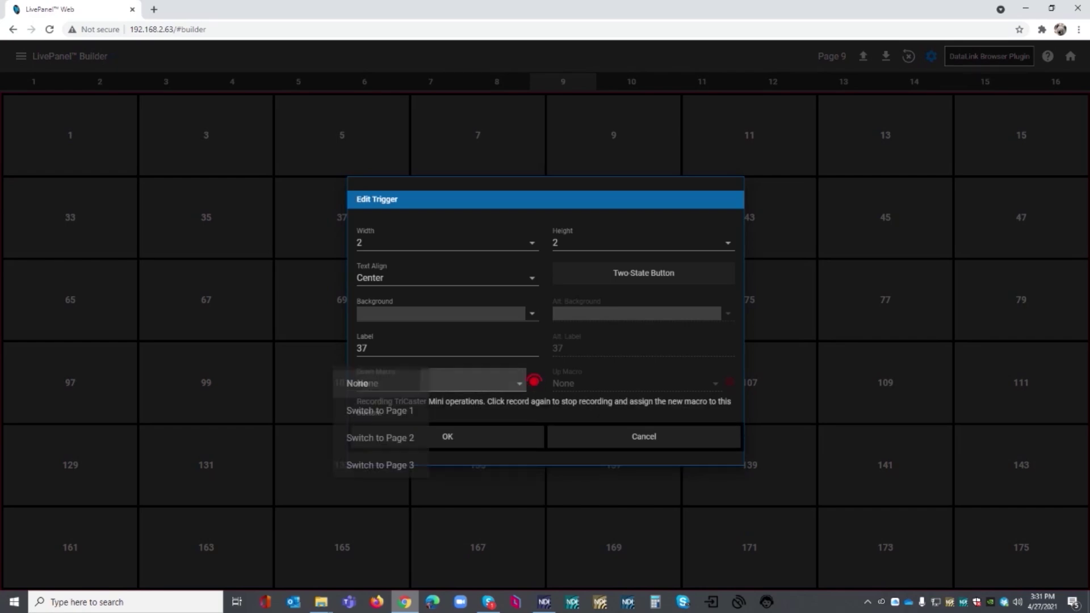
{"action": "key", "text": "Escape"}
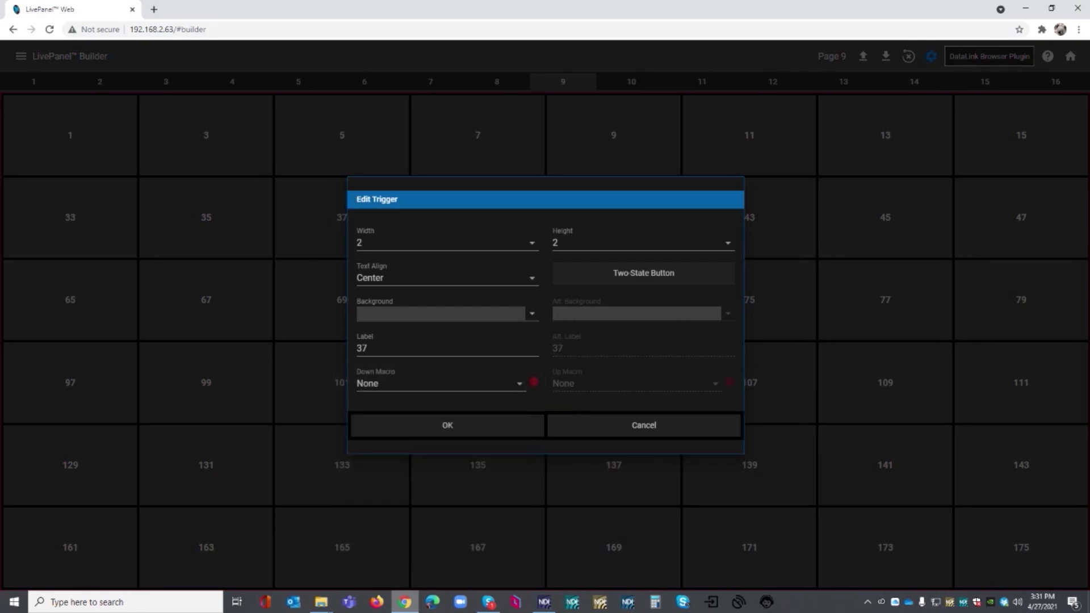
Examine the down macros available for button 37, including page switches, M/E comps, PTZ and DSK commands, without assigning one
{"action": "left_click", "coordinate": [504, 383]}
{"action": "scroll", "coordinate": [429, 477], "scroll_direction": "down", "scroll_amount": 6}
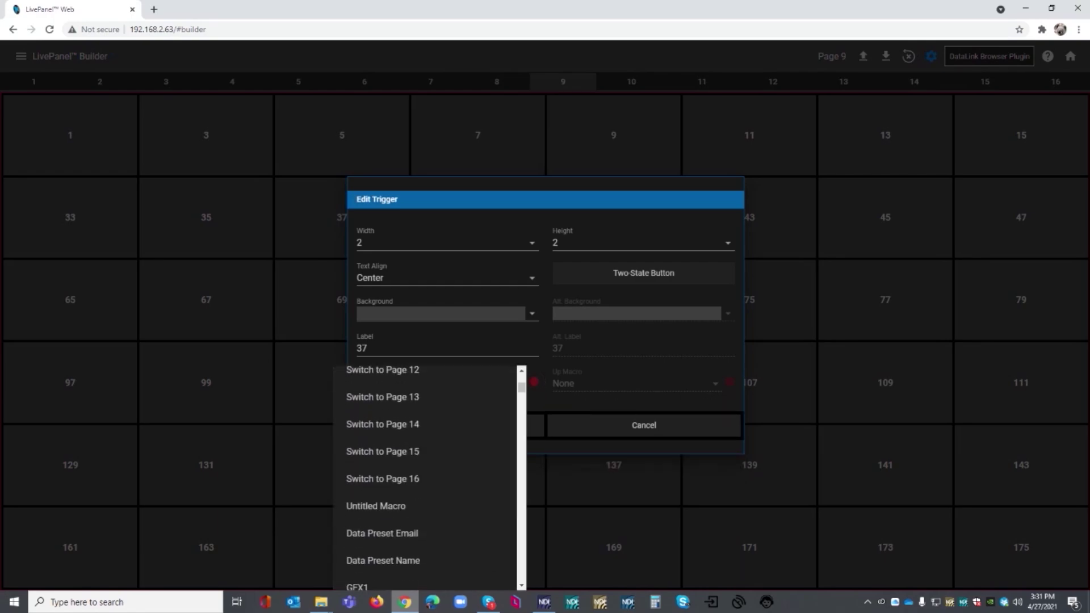
{"action": "scroll", "coordinate": [429, 477], "scroll_direction": "down", "scroll_amount": 20}
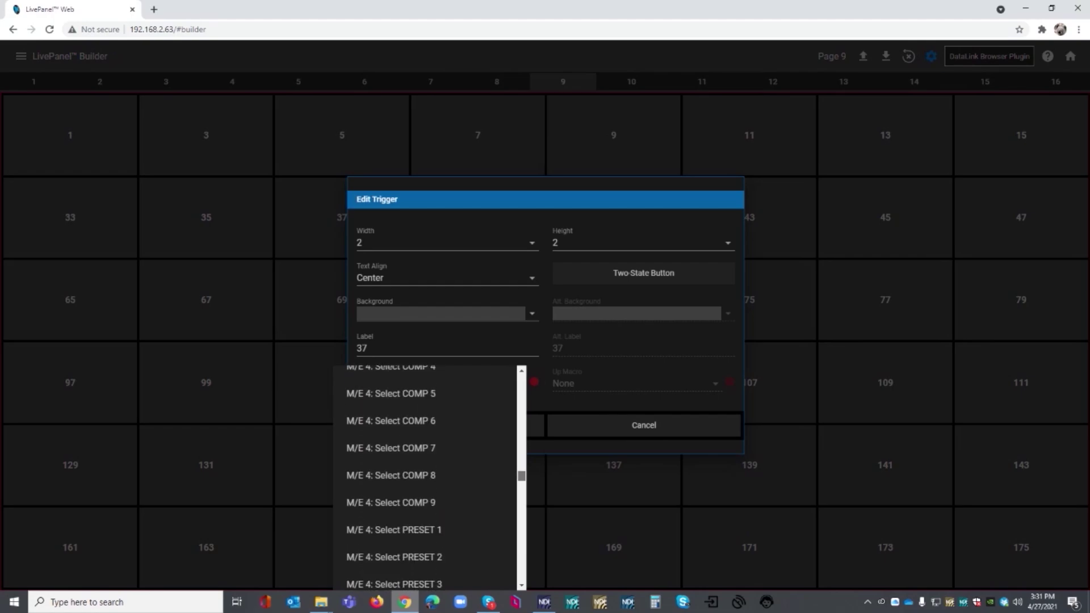
{"action": "scroll", "coordinate": [430, 477], "scroll_direction": "up", "scroll_amount": 20}
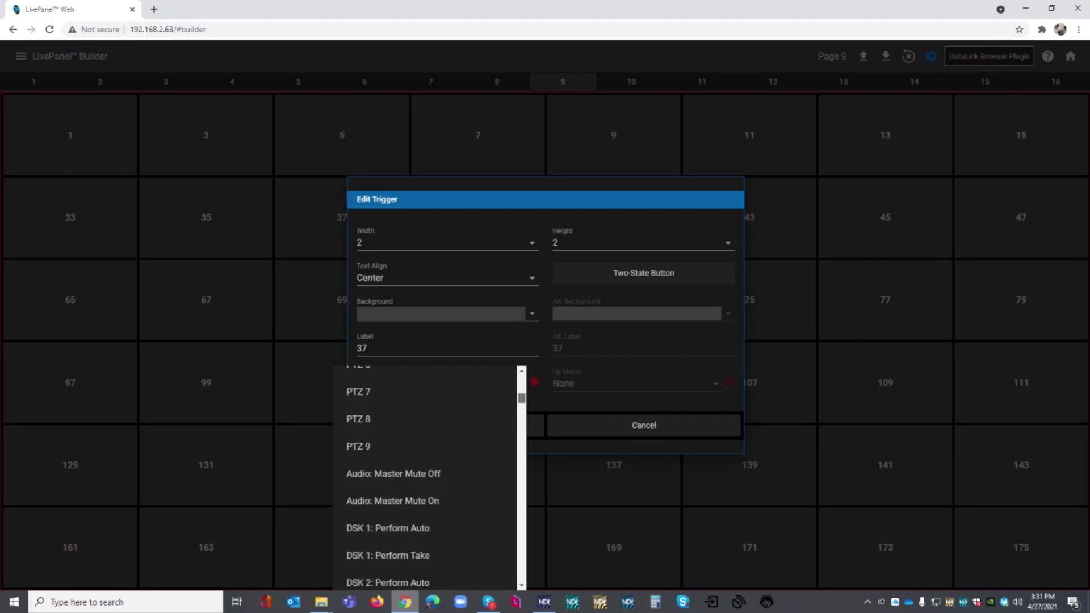
{"action": "scroll", "coordinate": [430, 477], "scroll_direction": "up", "scroll_amount": 3}
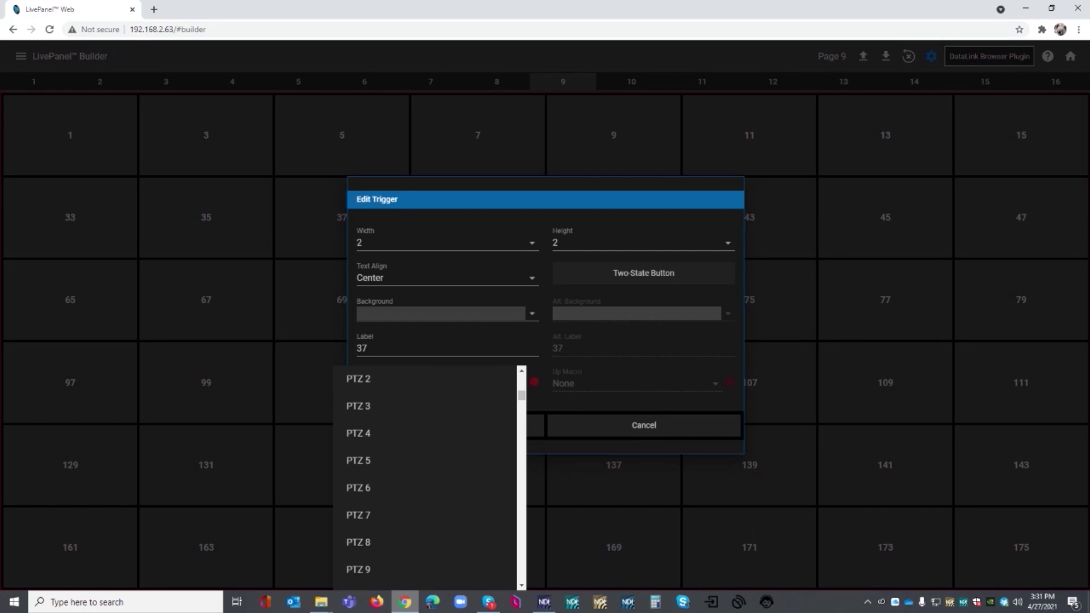
{"action": "key", "text": "Escape"}
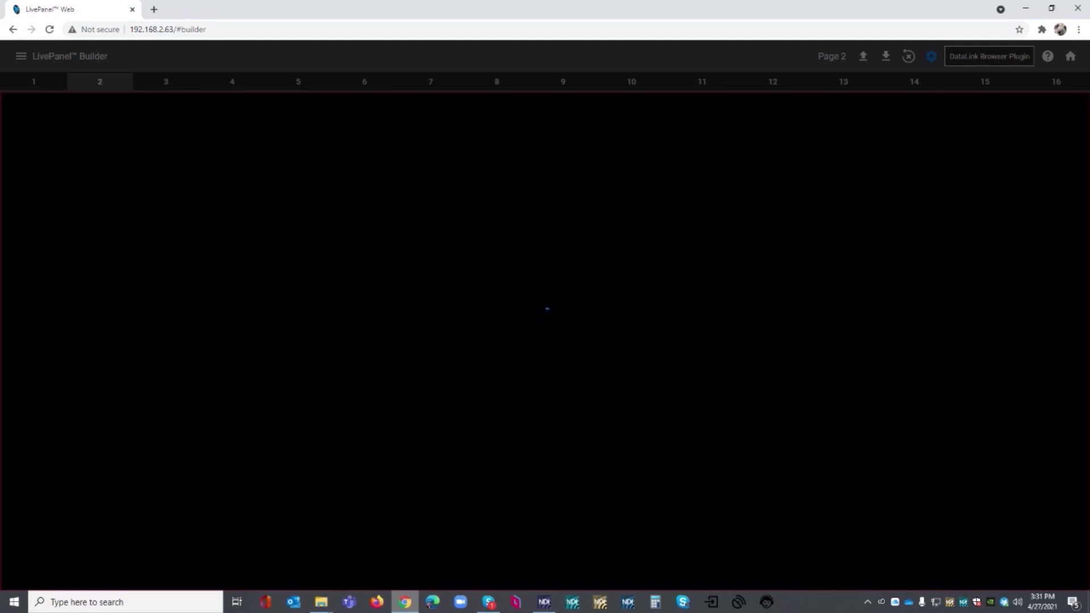
View the TriCaster interface in the NDI window, and return to page 1 of the LivePanel Builder in the browser
{"action": "left_click", "coordinate": [543, 602]}
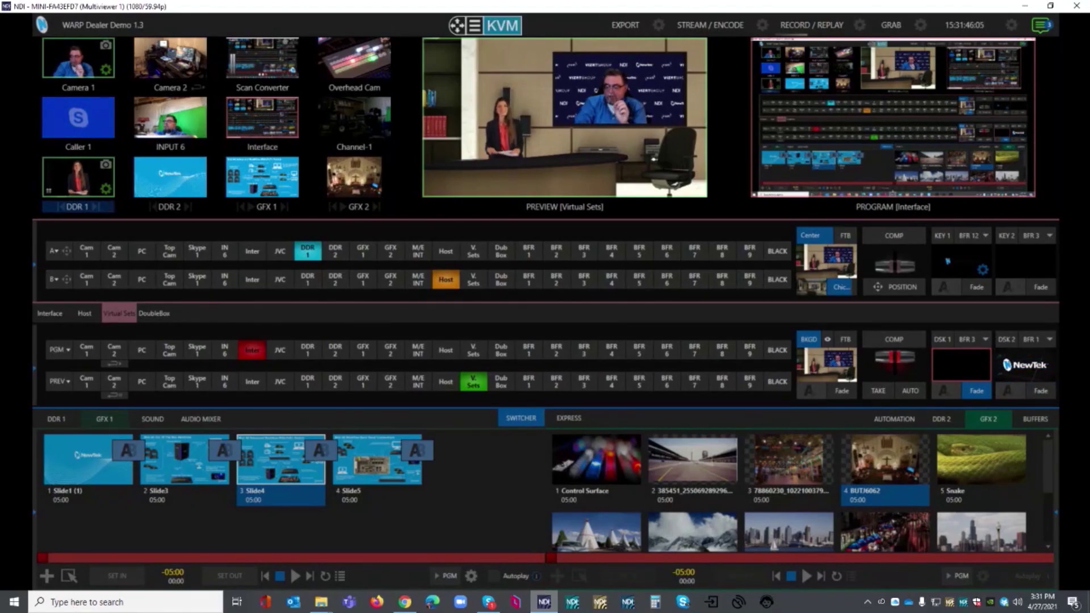
{"action": "left_click", "coordinate": [405, 602]}
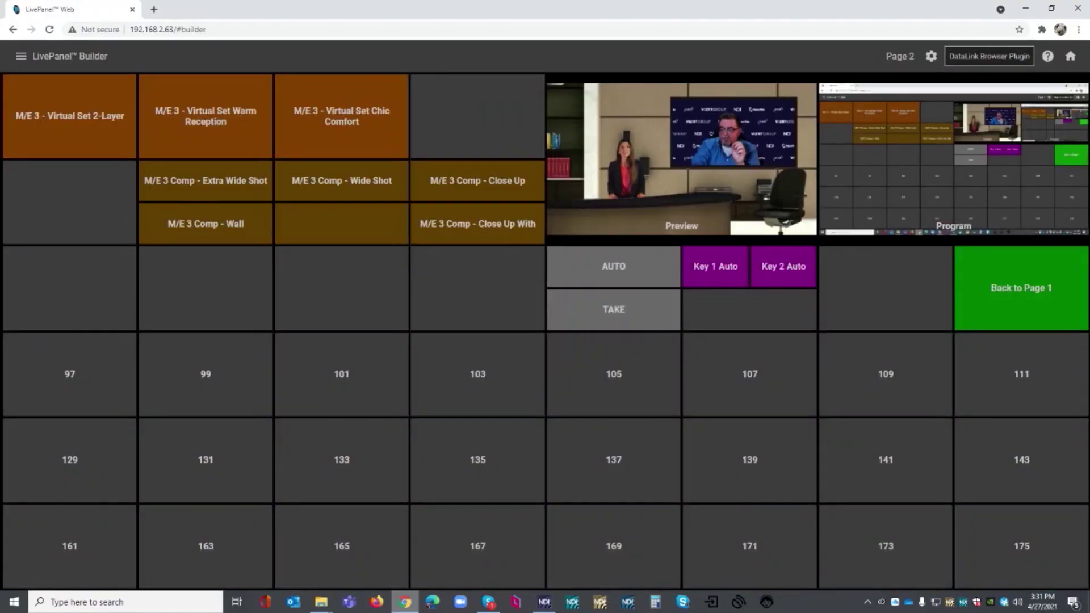
{"action": "left_click", "coordinate": [1020, 288]}
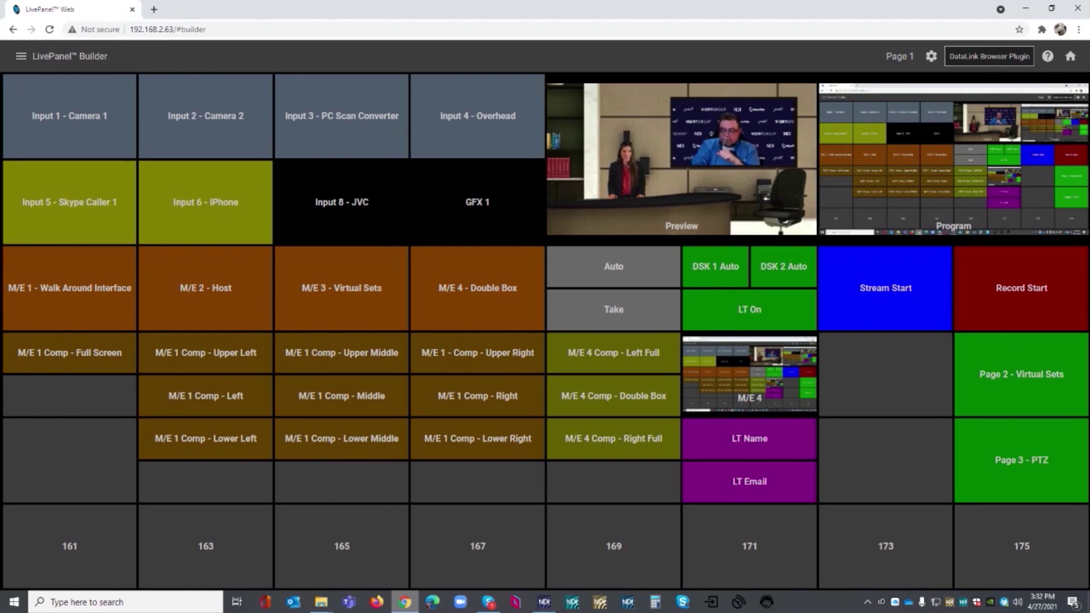
On the virtual sets page, switch the previewed set to M/E 3 Comp - Close Up and M/E 3 Comp - Extra Wide Shot in turn
{"action": "left_click", "coordinate": [204, 288]}
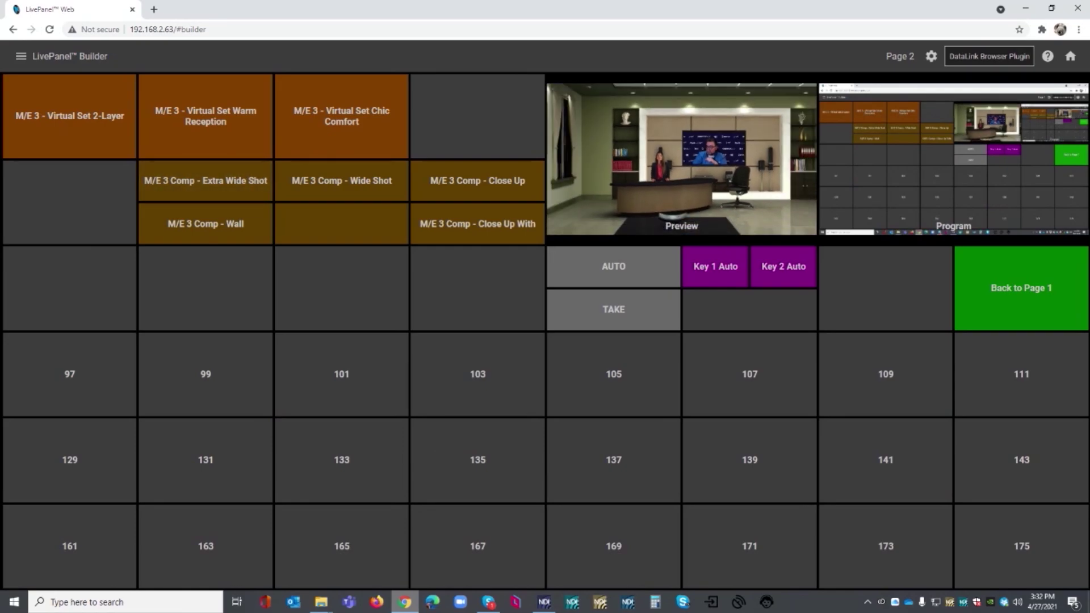
{"action": "left_click", "coordinate": [477, 182]}
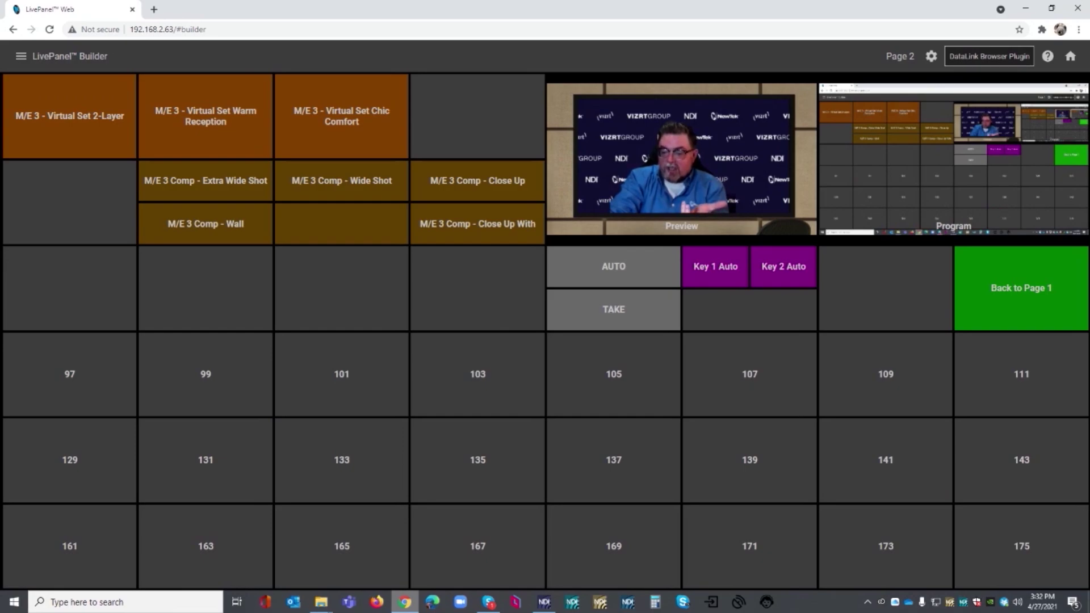
{"action": "left_click", "coordinate": [205, 181]}
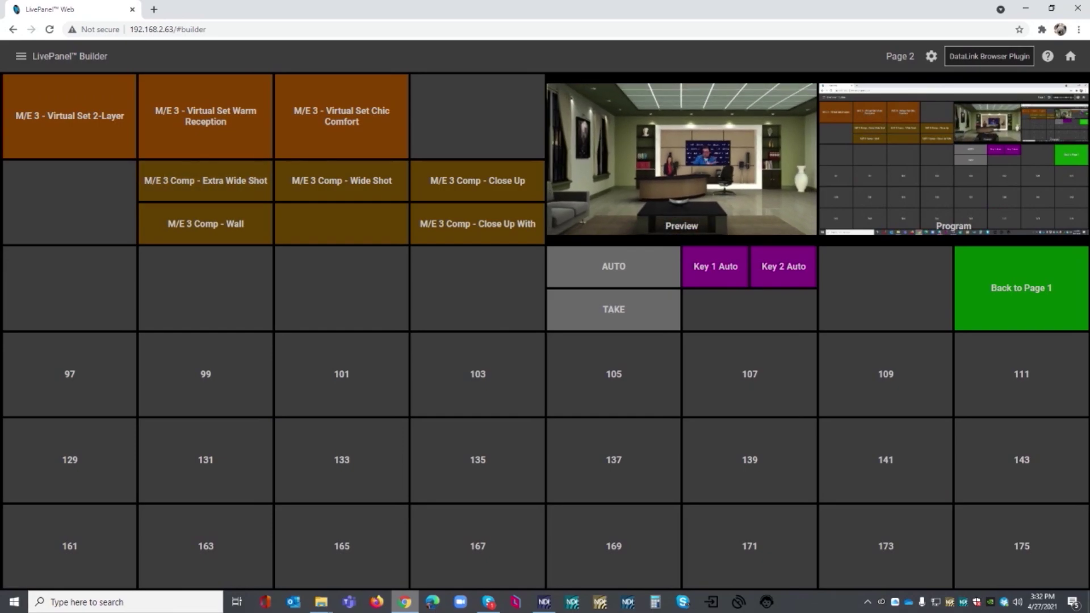